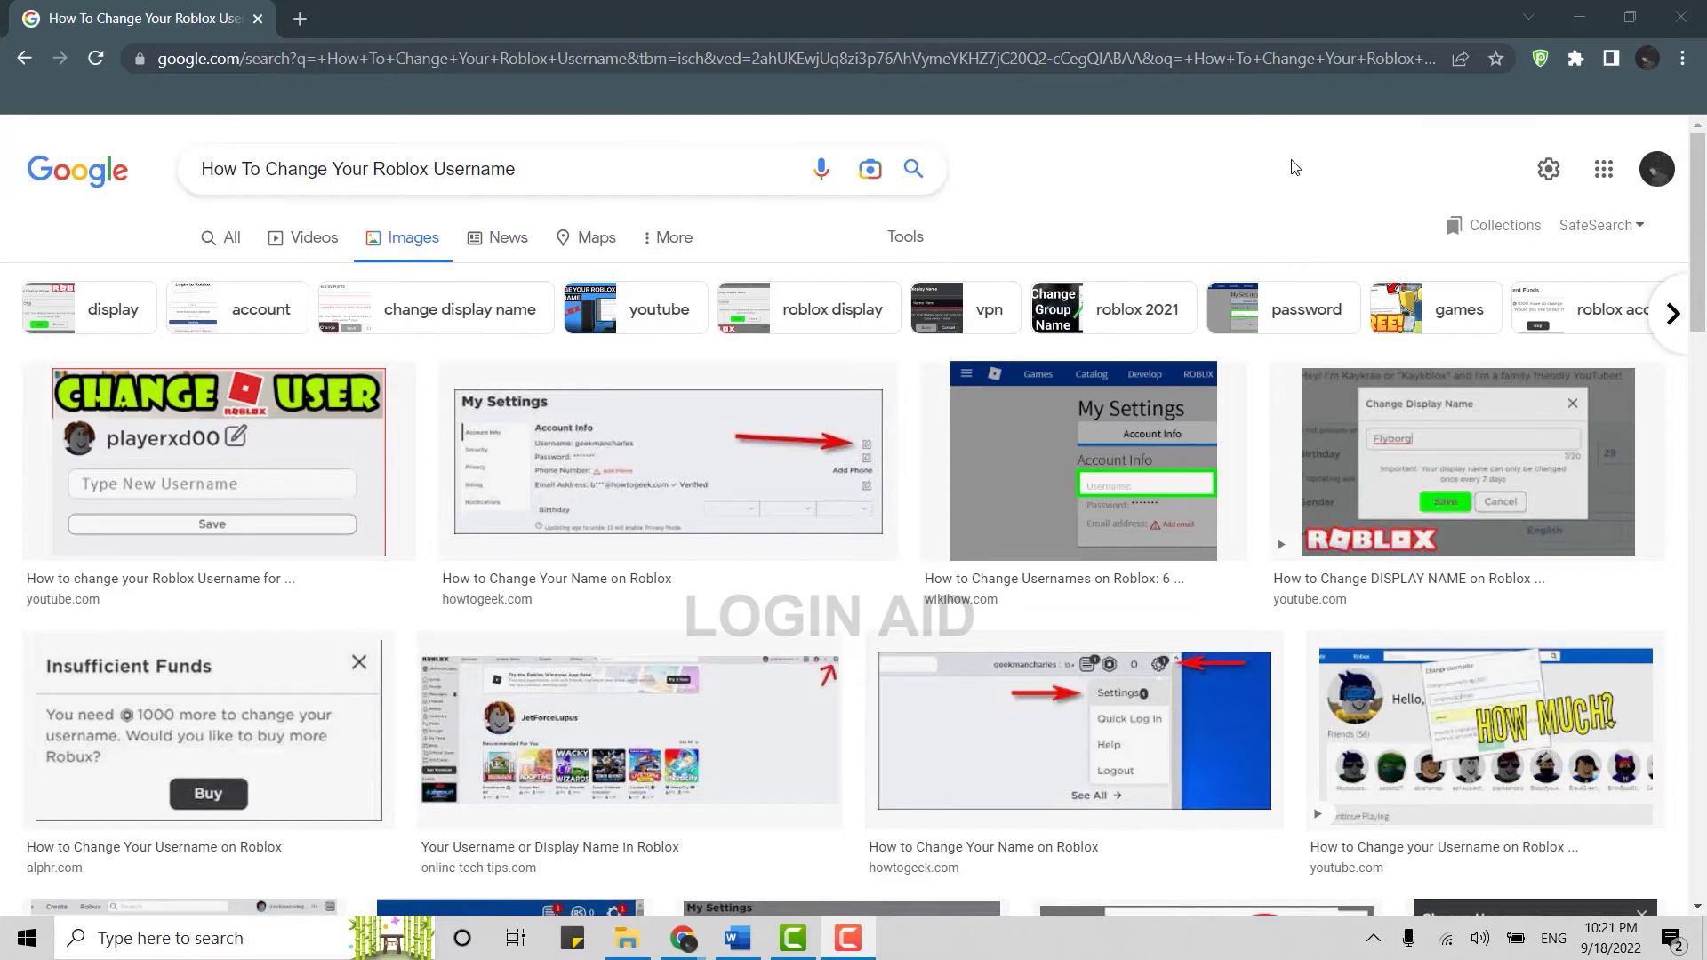
- Load the Roblox home page at roblox.com in a new Chrome tab
left_click(298, 19)
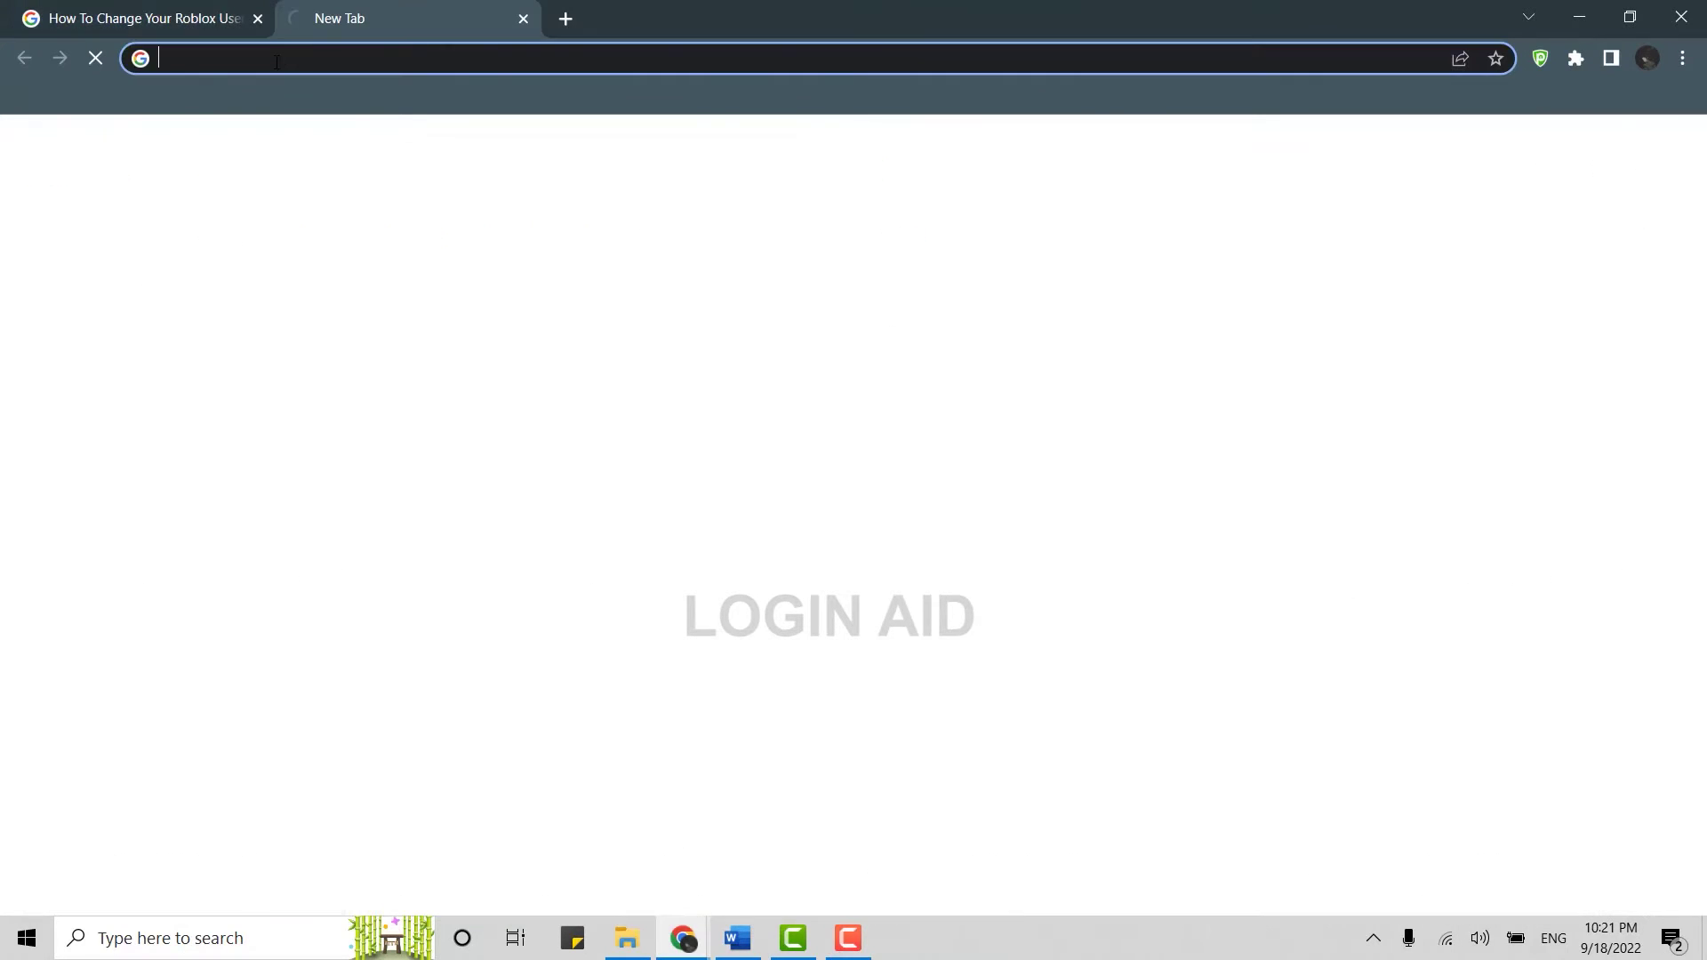
type("ro")
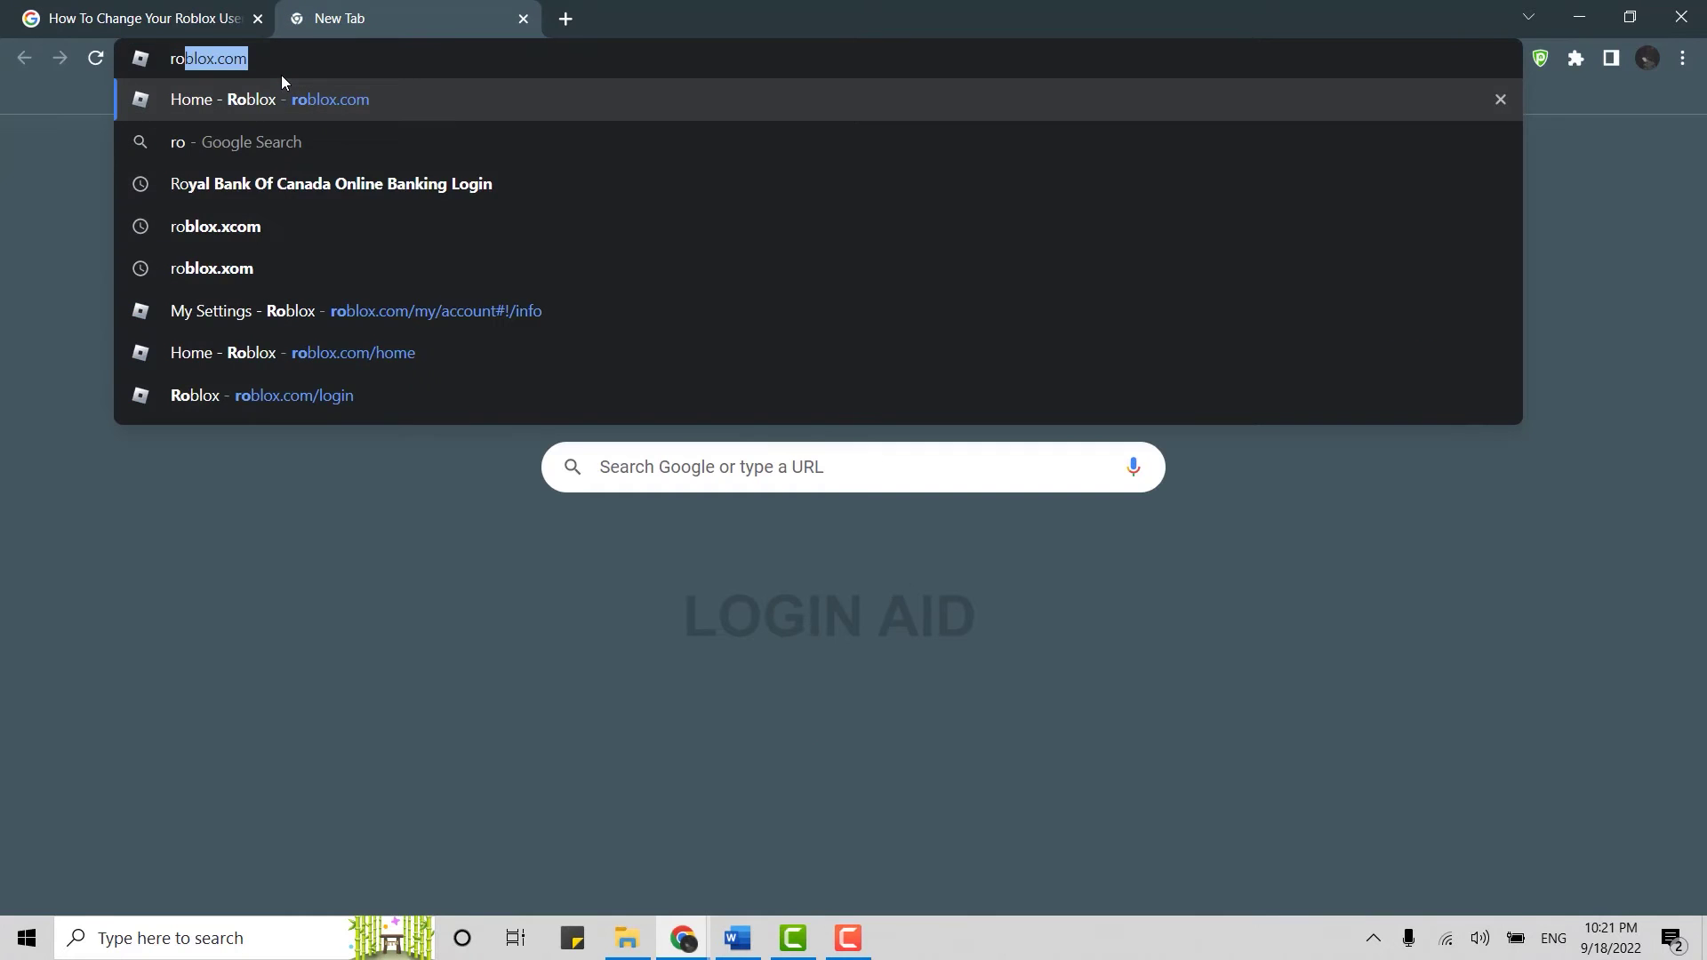
type("blox.c")
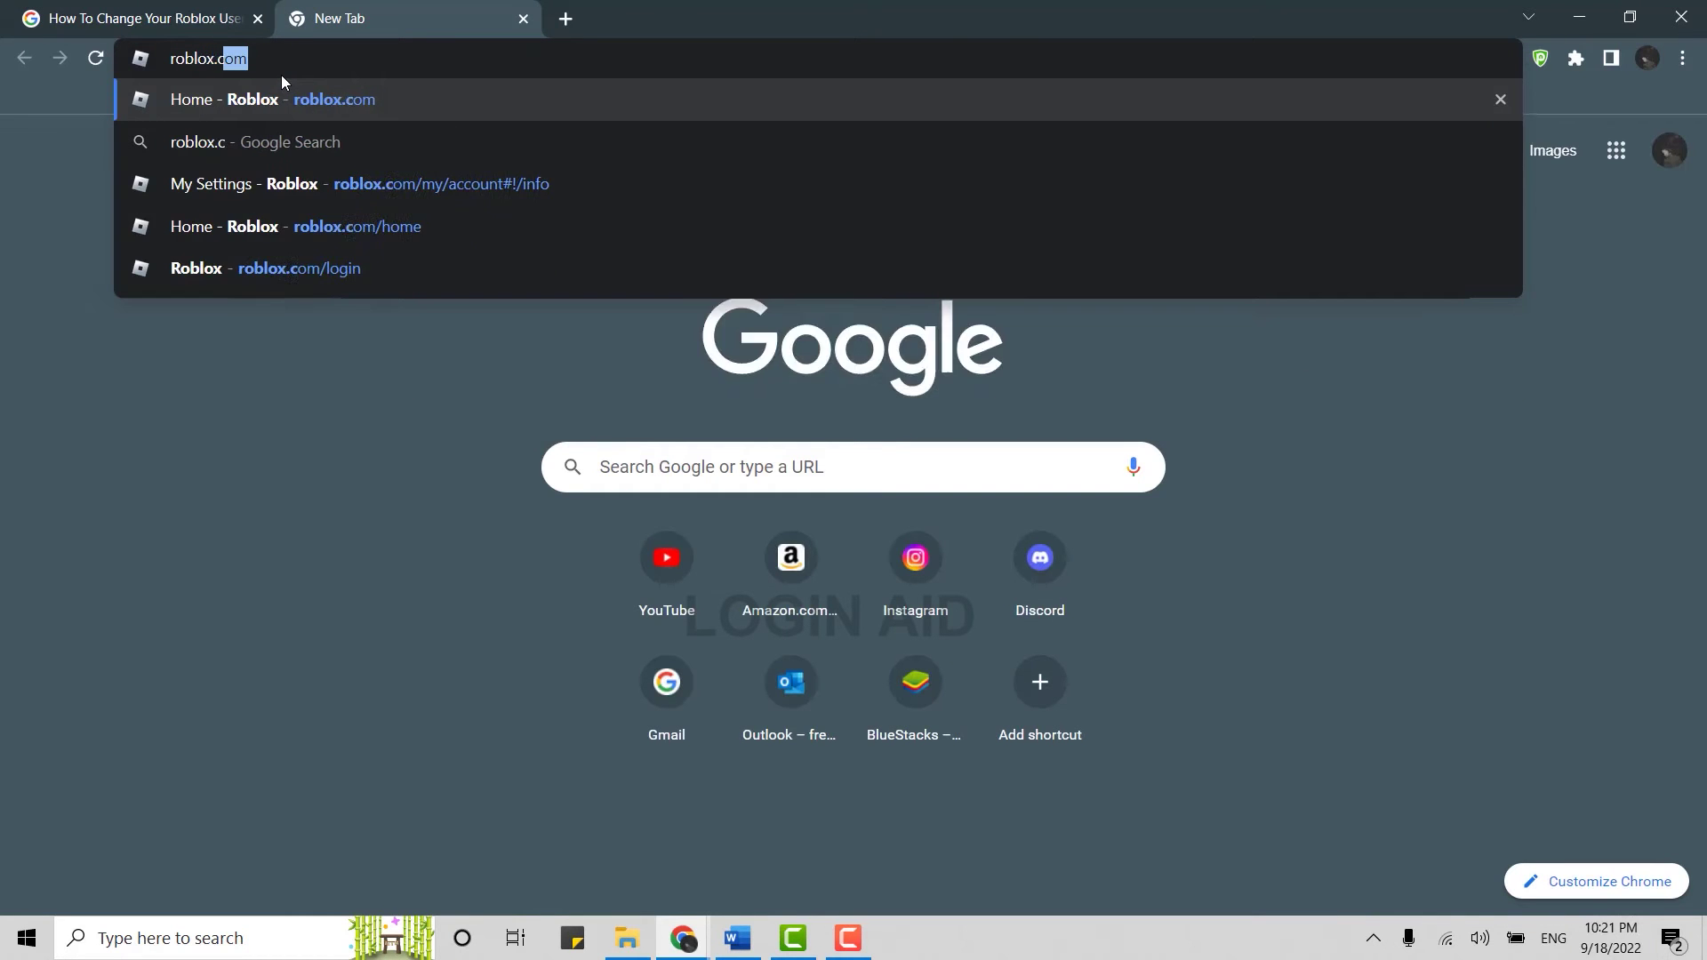
key("Return")
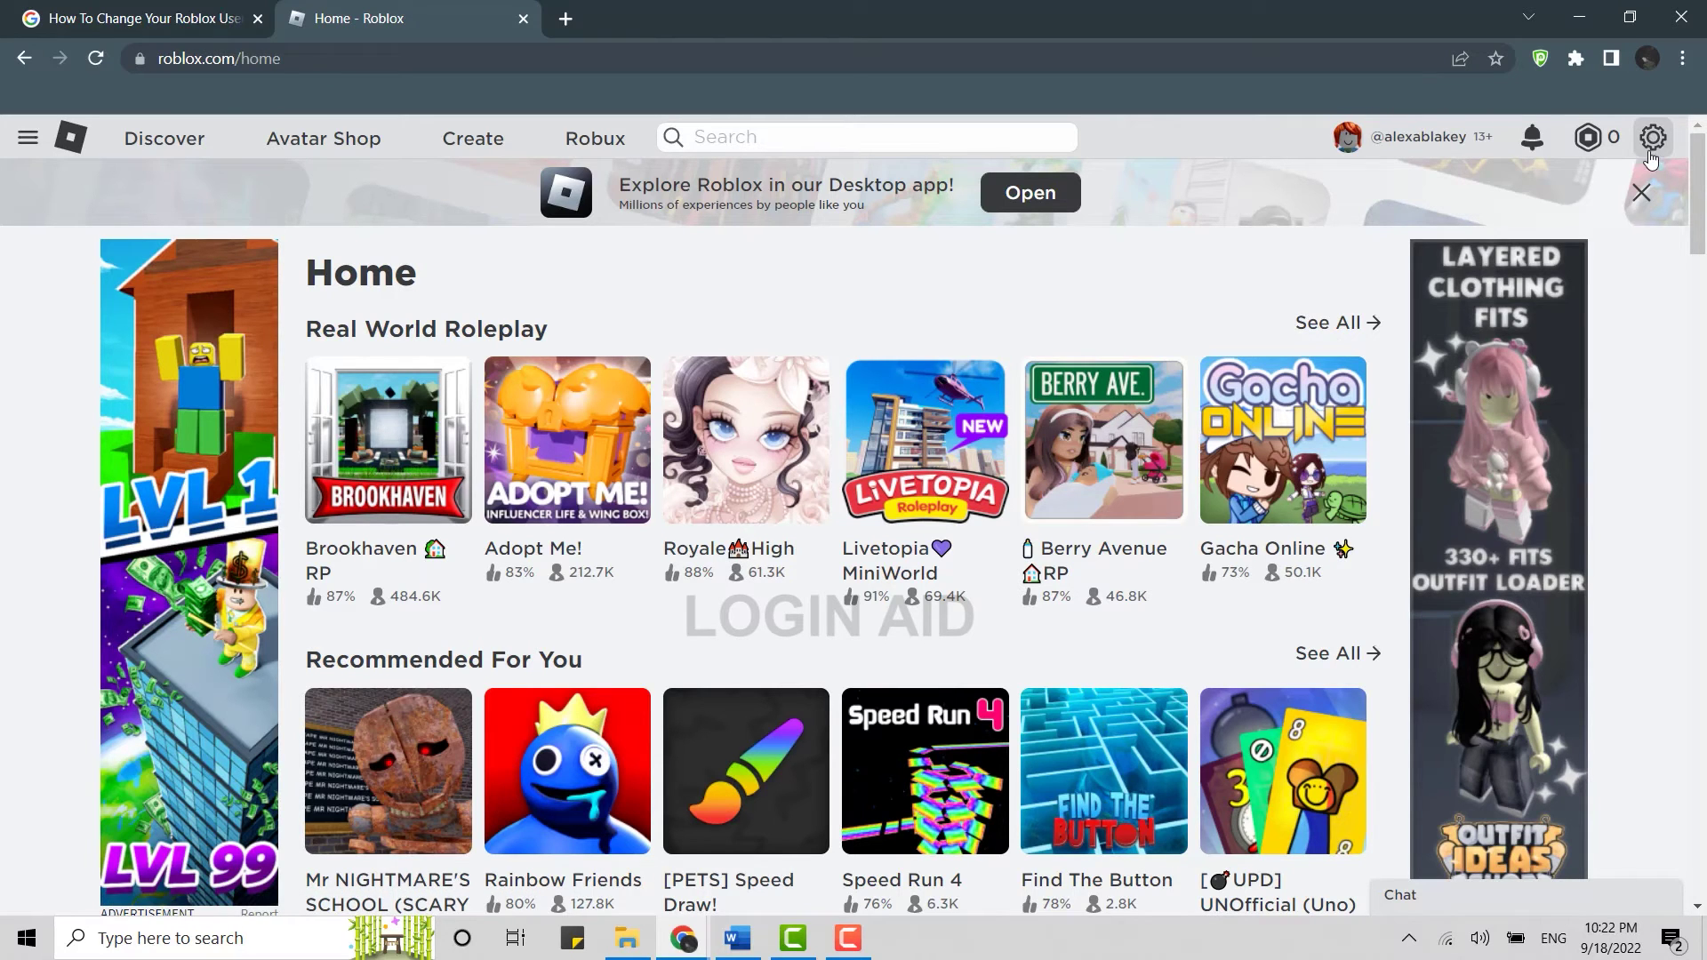
- Go to the Roblox account Settings page from the gear menu and begin editing the username
left_click(1652, 139)
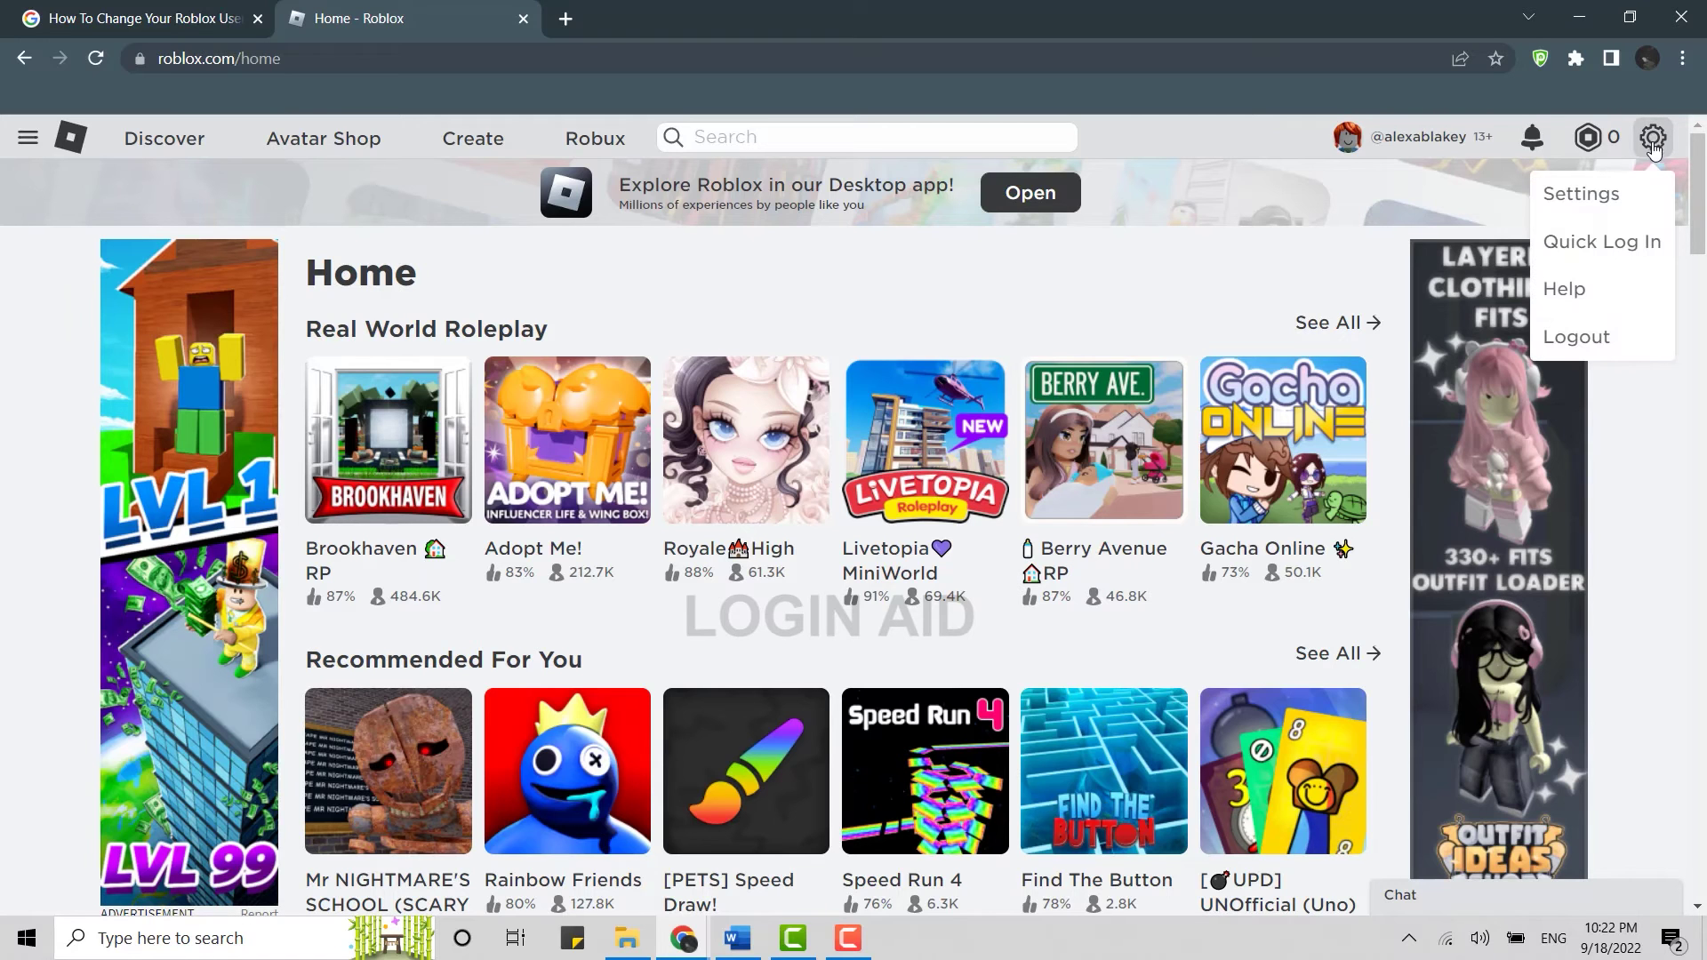
left_click(1595, 195)
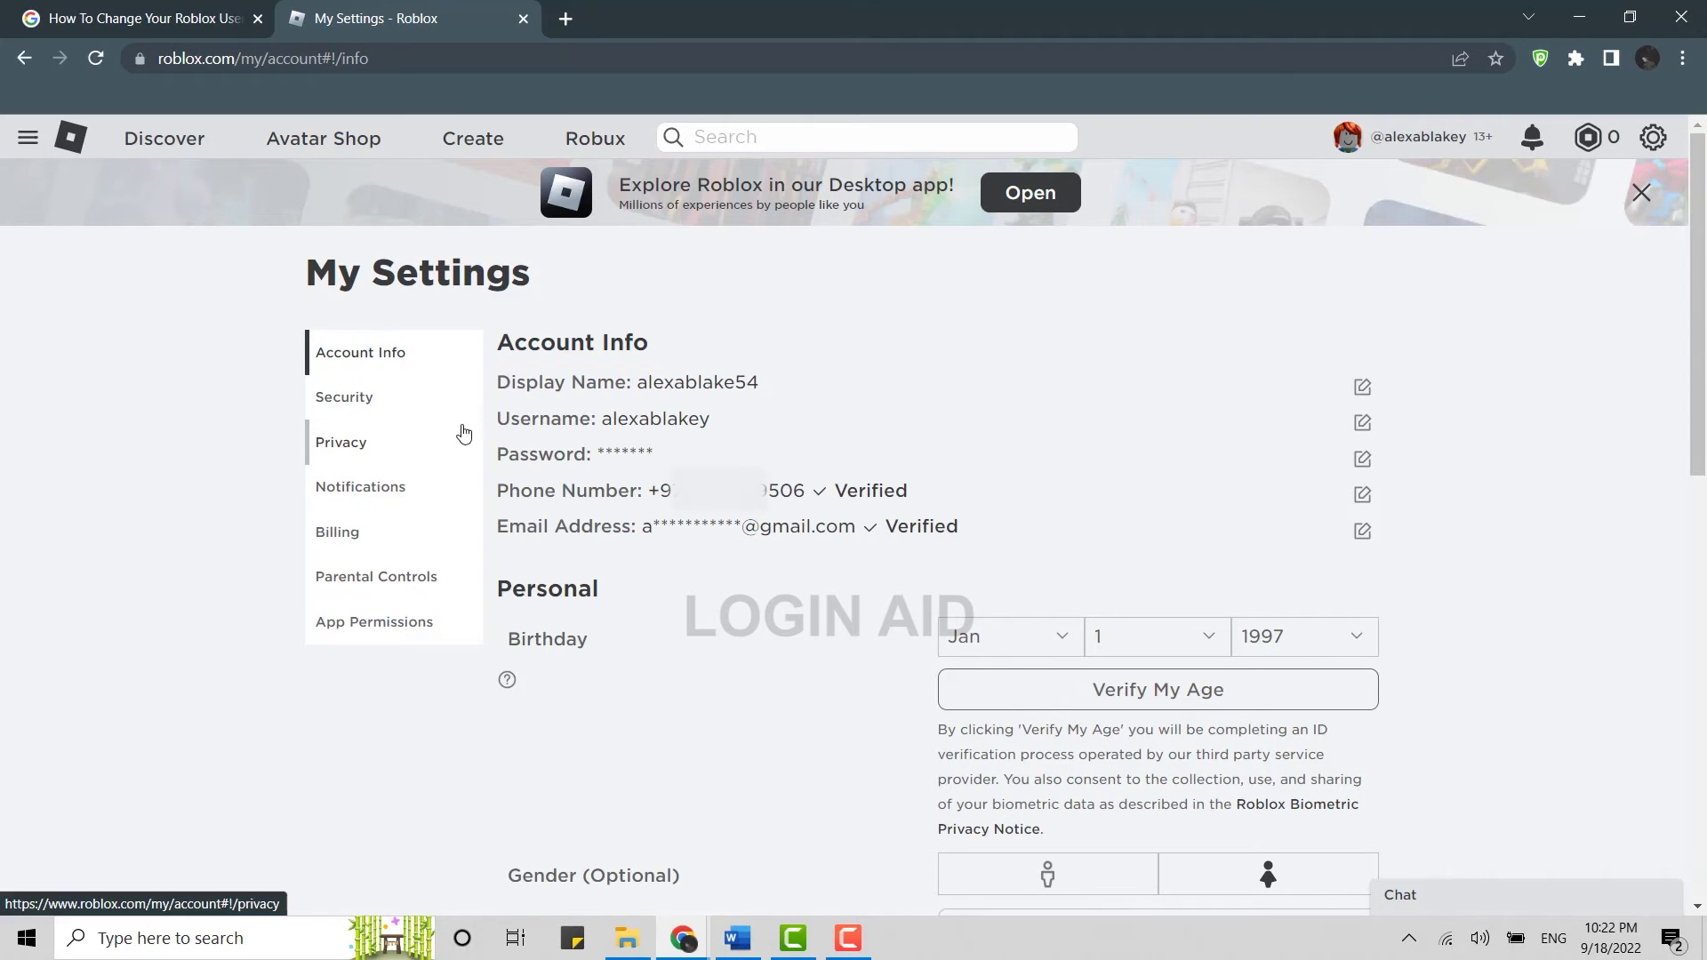
left_click(1361, 423)
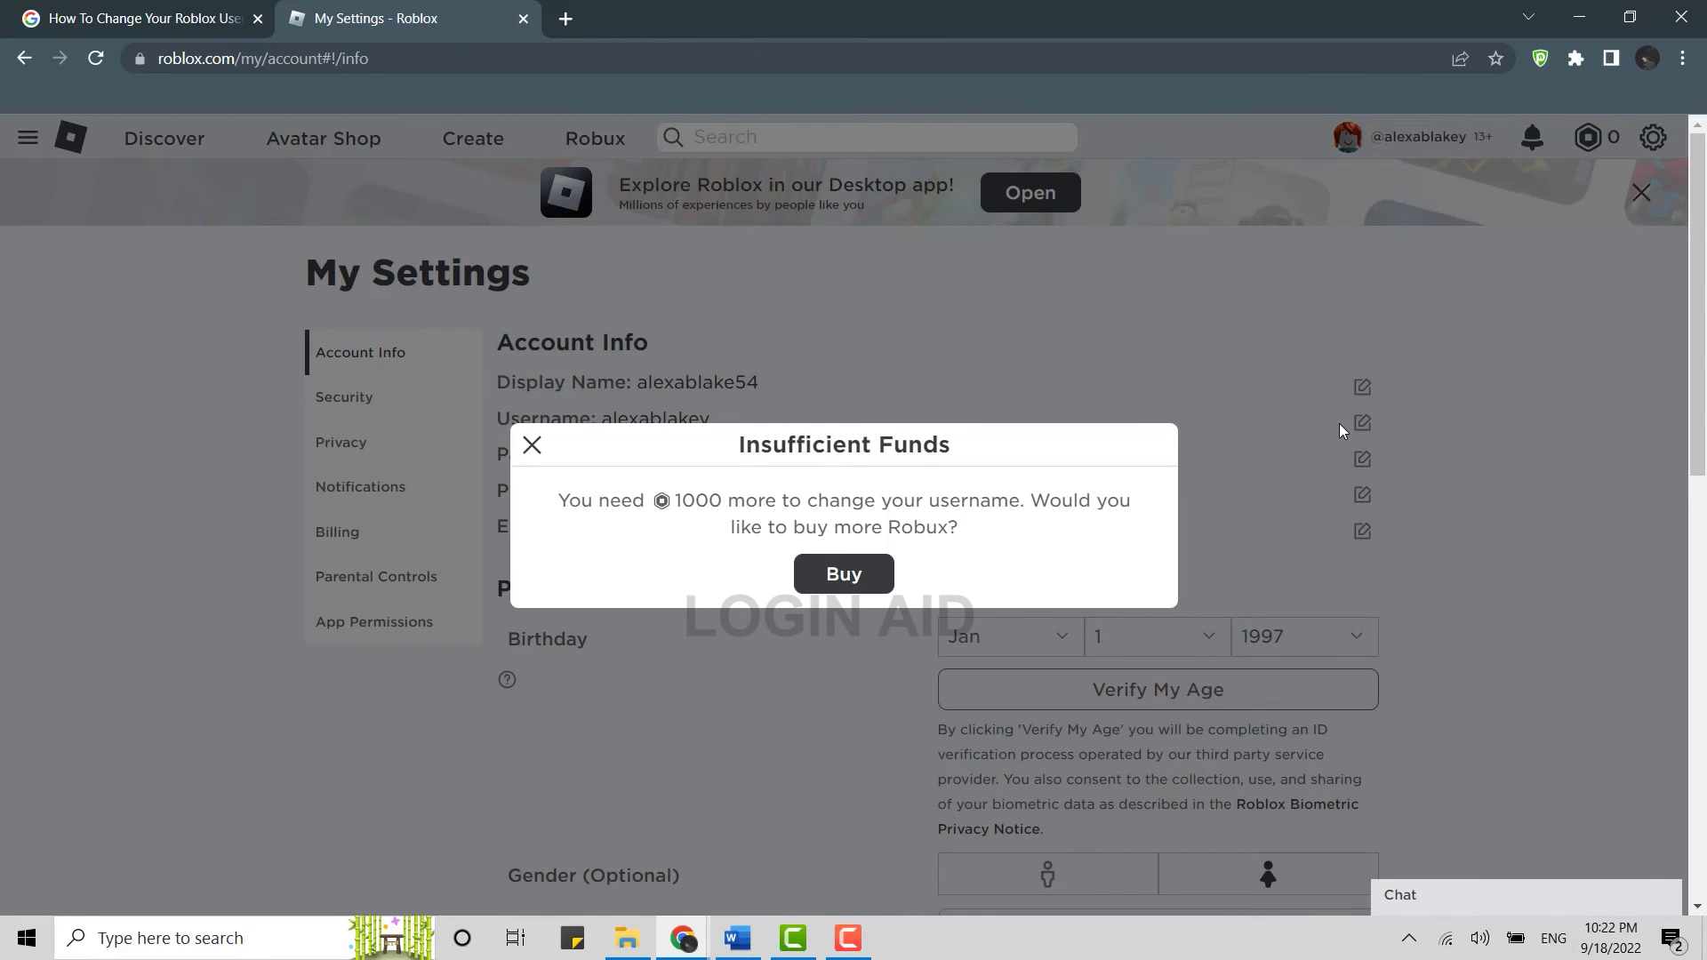
- Right-click inside the Insufficient Funds dialog requiring 1000 more Robux
right_click(844, 573)
- Accept the Buy Robux offer, then return to the account settings page
left_click(824, 578)
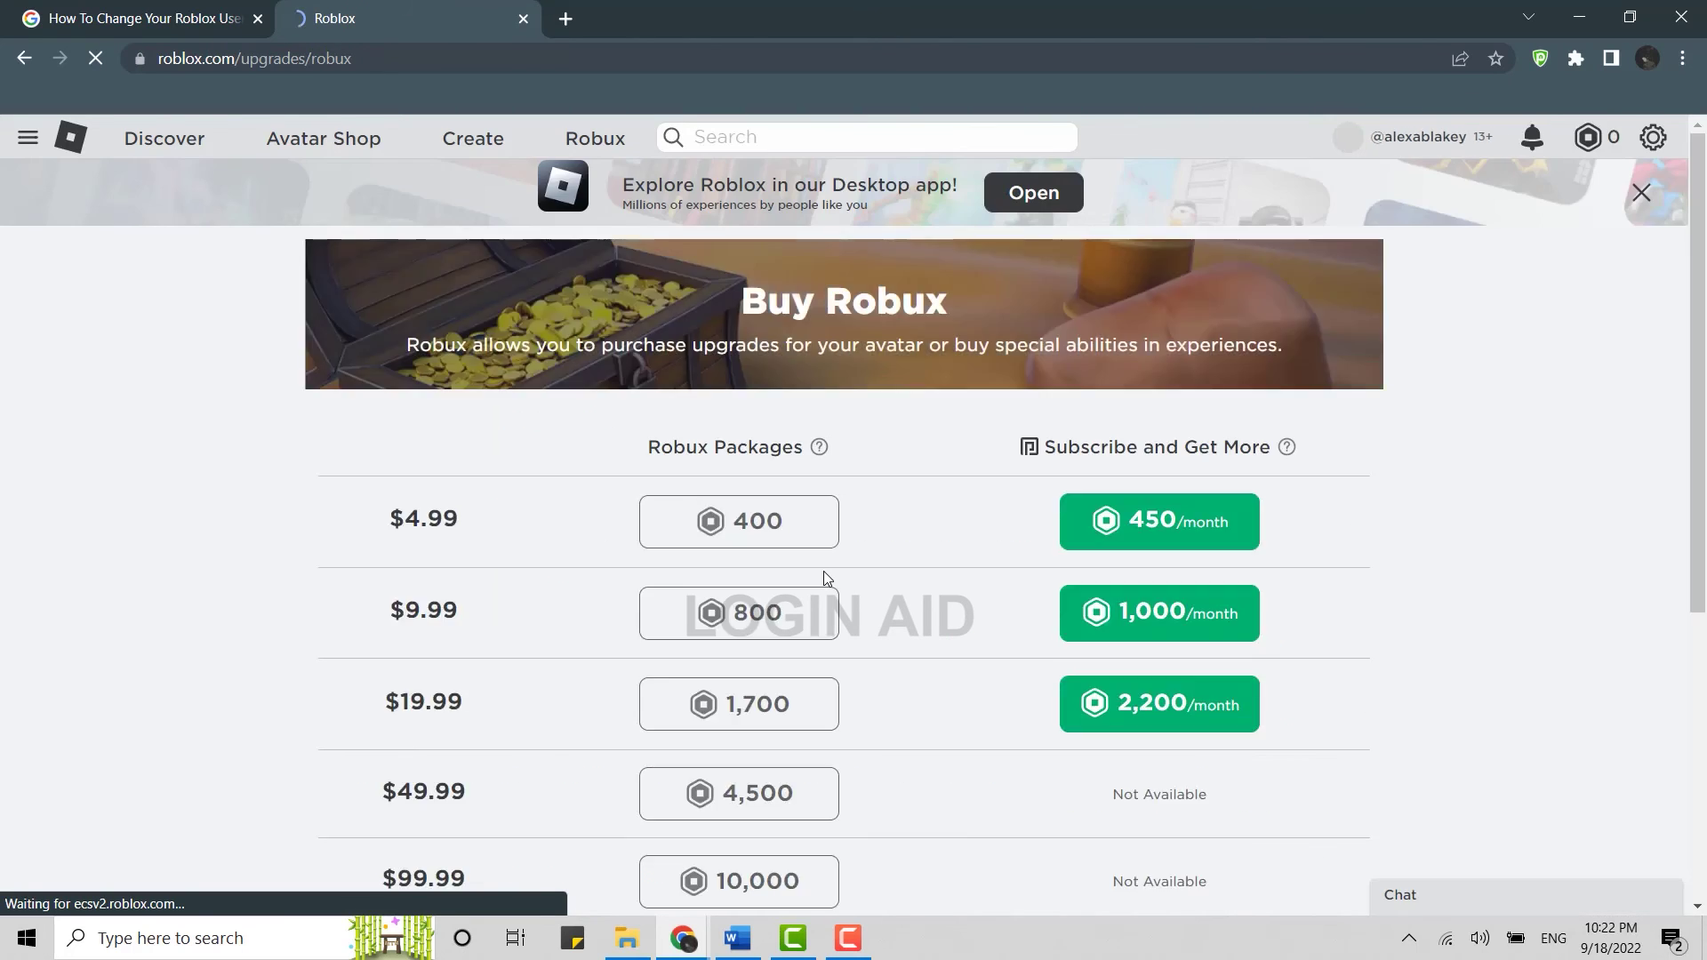
scroll(1366, 617, "down", 1)
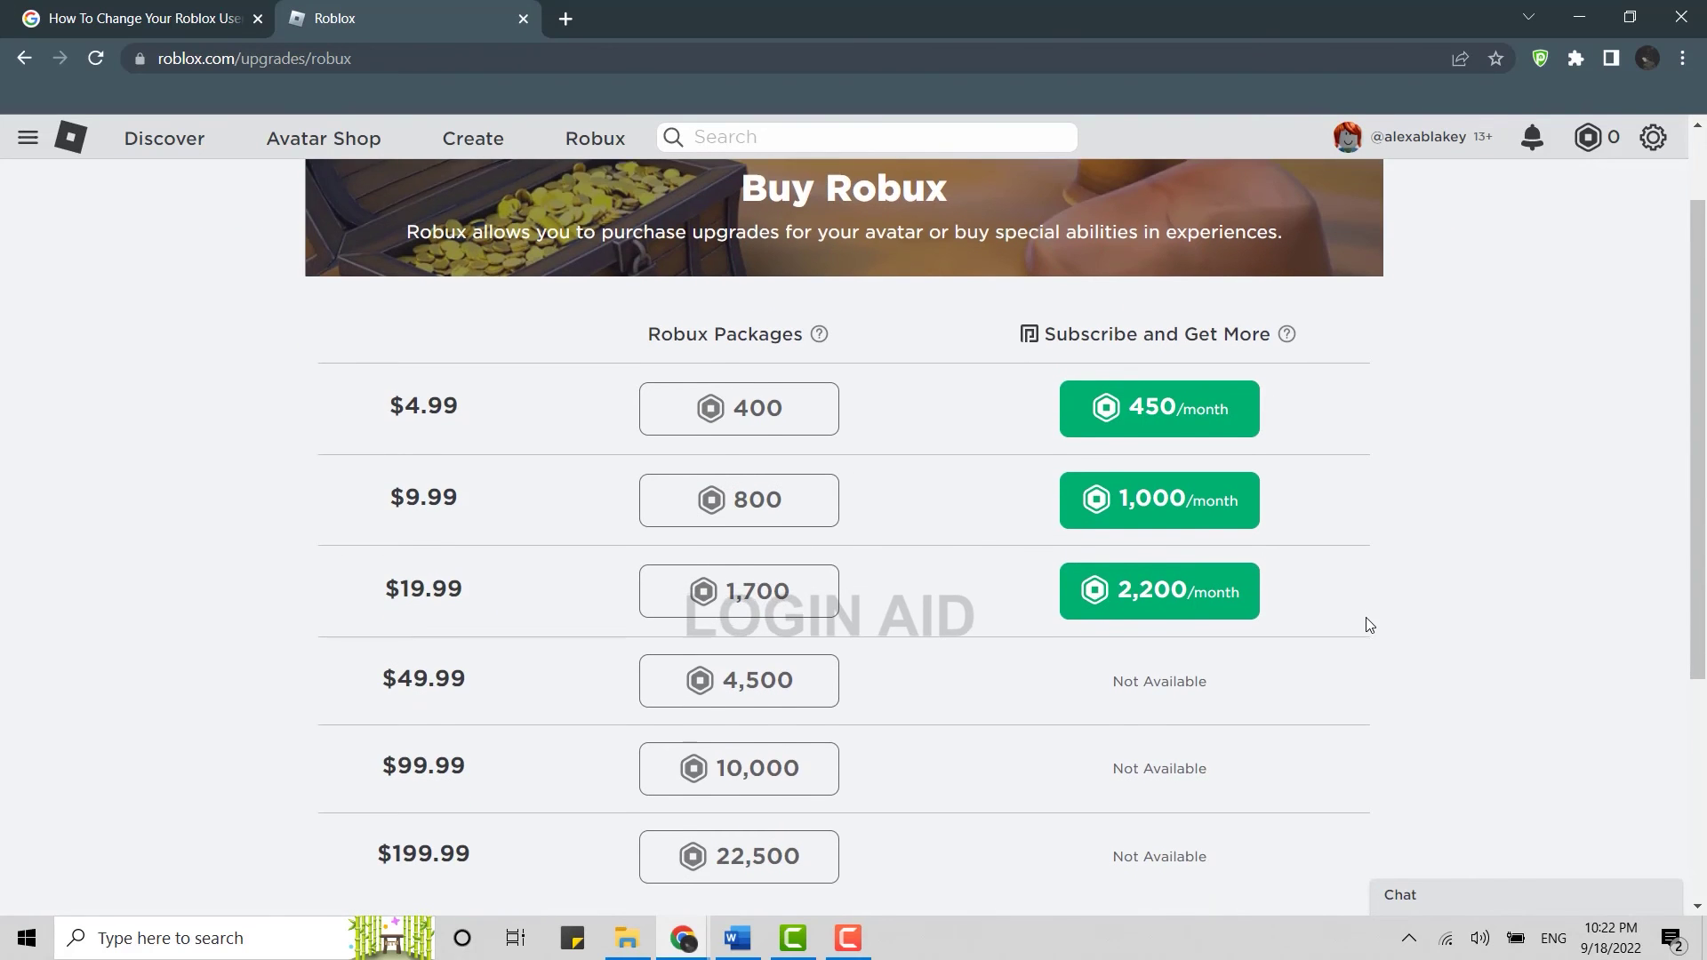
scroll(1240, 600, "up", 1)
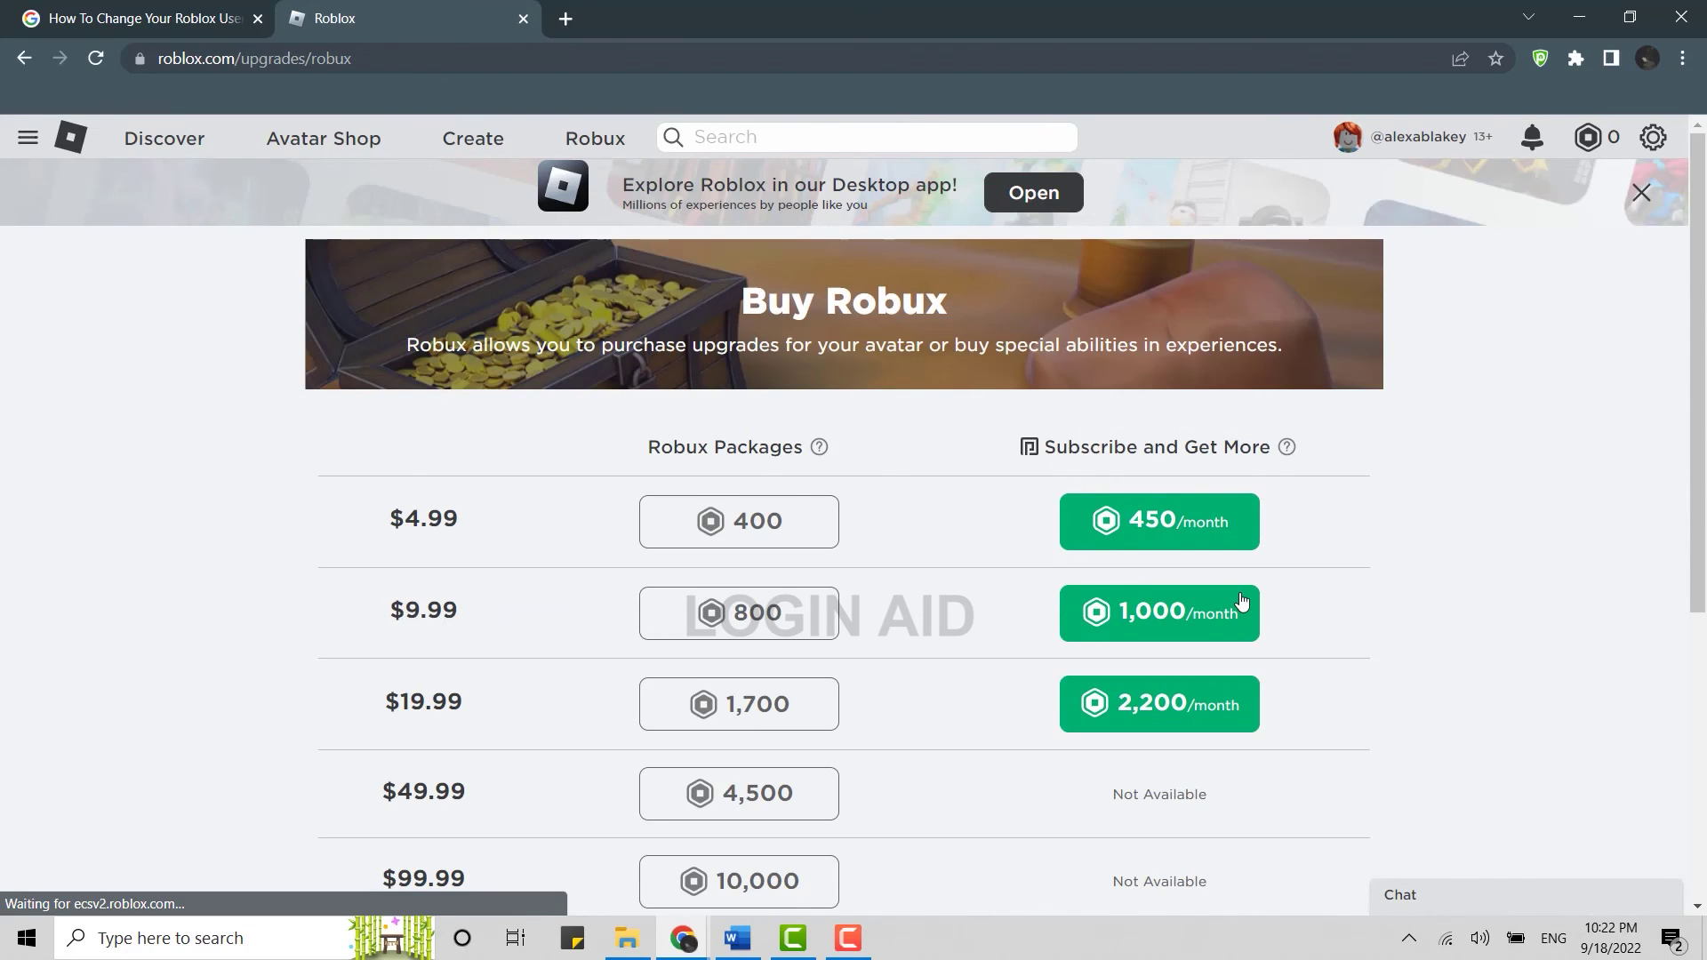
key("alt+Left")
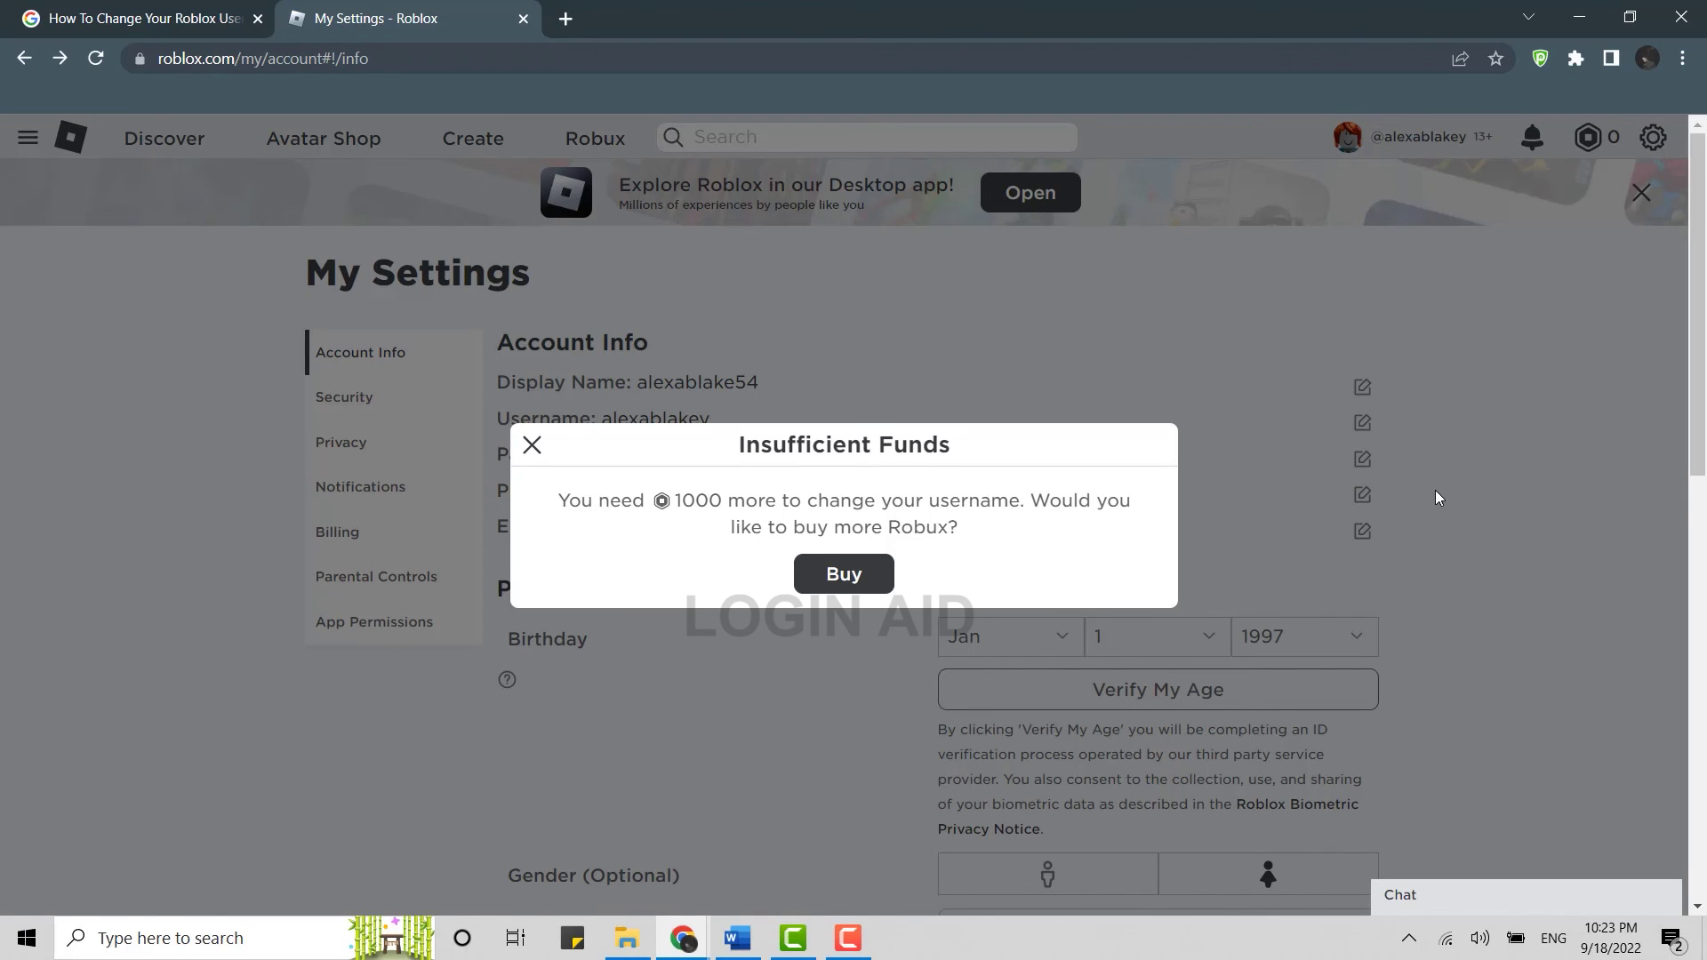